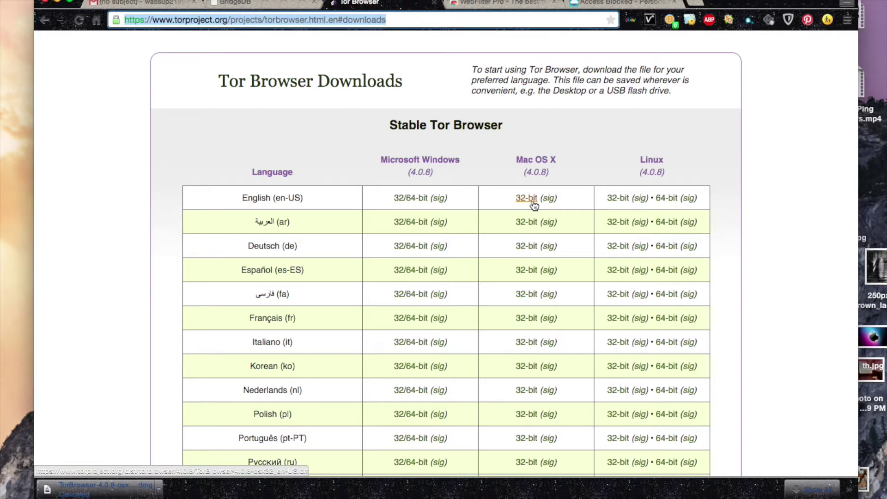
- Scroll the Tor Browser Downloads page back up to the Mac OS X English (en-US) download links
scroll(523, 204, "up", 1)
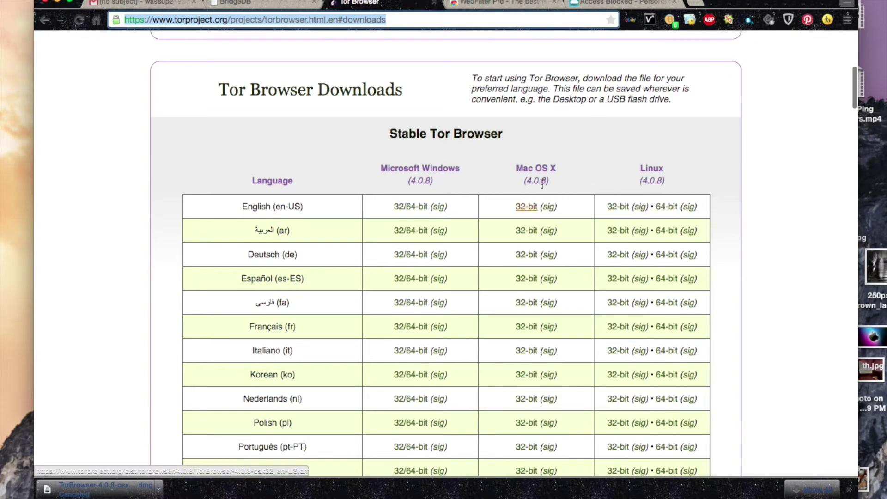
- Move Chrome aside and select the TorBrowser app in the mounted disk image window
left_click_drag(732, 9, 743, 395)
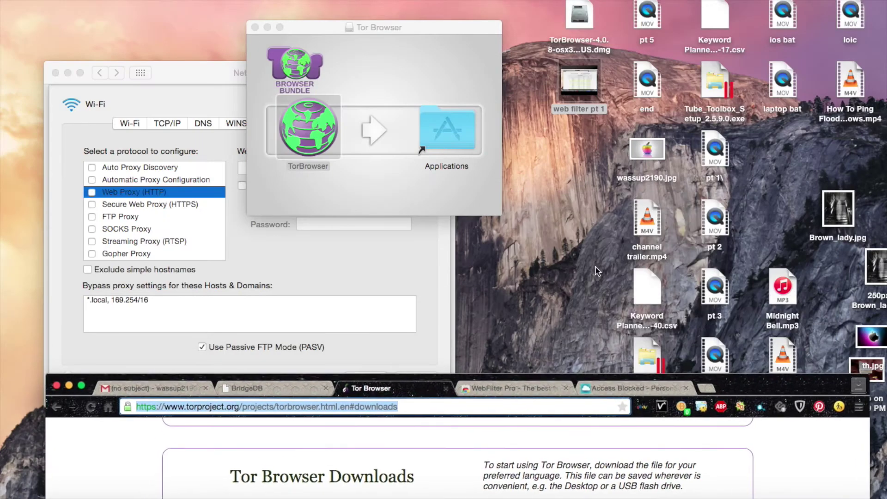
left_click(381, 164)
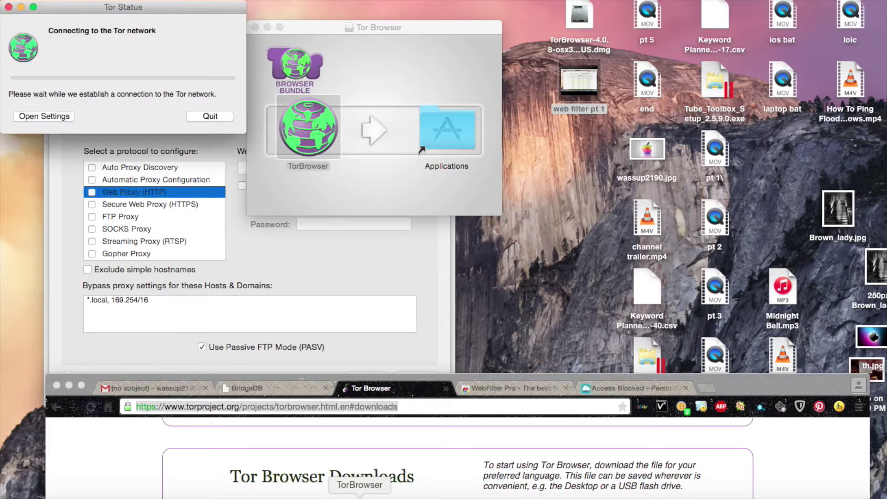
- Bring up Tor Network Settings from the Tor Status dialog
left_click(60, 116)
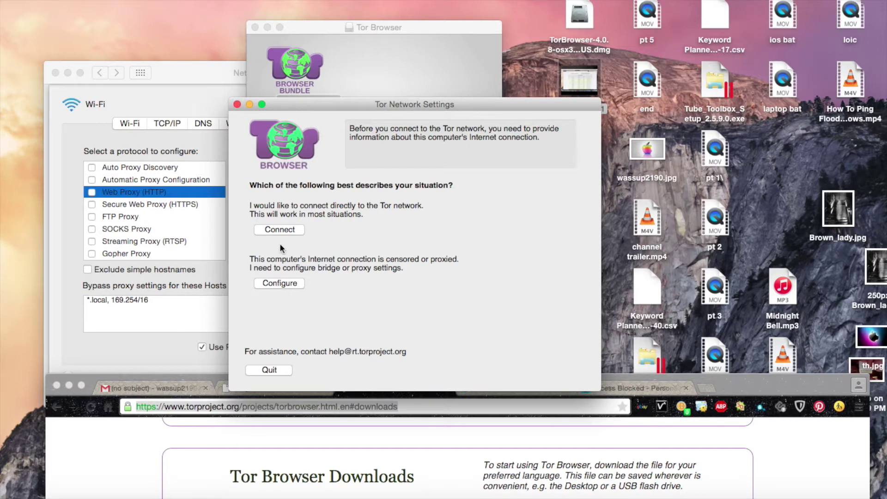
- Choose to configure bridge/proxy settings and place the Tor dialog beside the Network preferences window
left_click(288, 284)
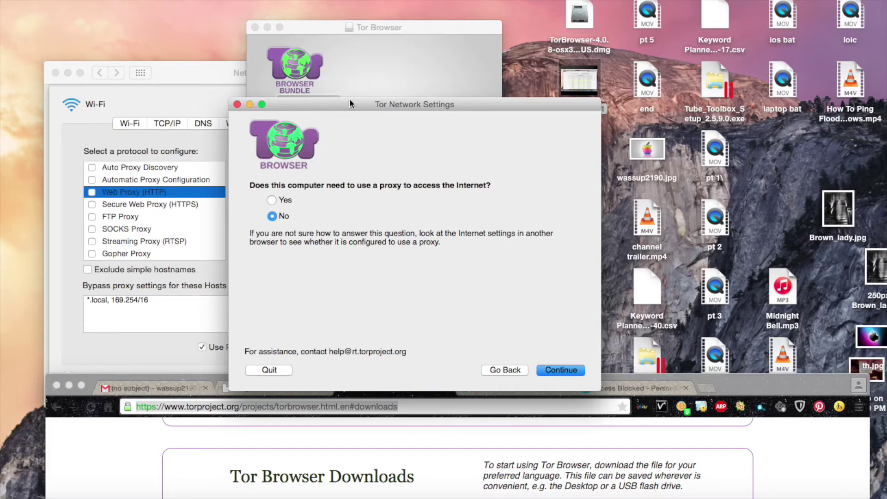
left_click_drag(350, 100, 508, 98)
left_click_drag(298, 17, 512, 1)
left_click(315, 68)
left_click_drag(315, 68, 260, 67)
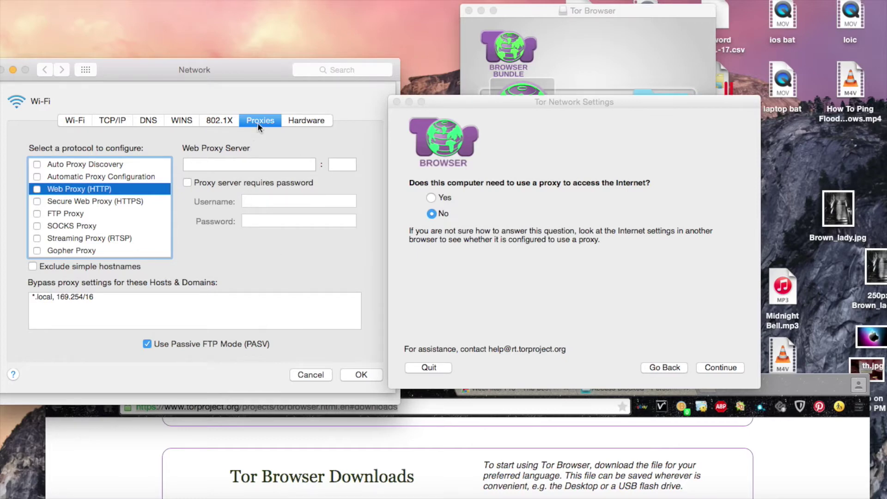
- Confirm Web, Secure Web and Streaming proxies have no server set, then answer Yes to needing a proxy
left_click(135, 200)
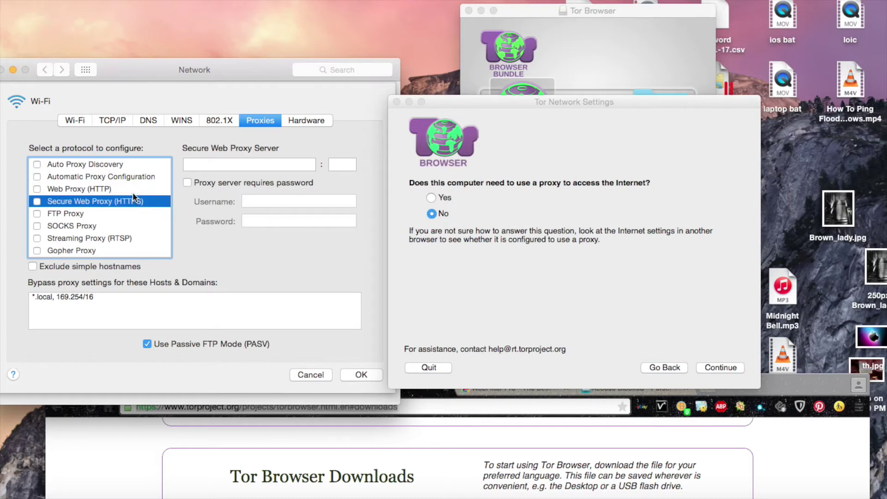
left_click(122, 189)
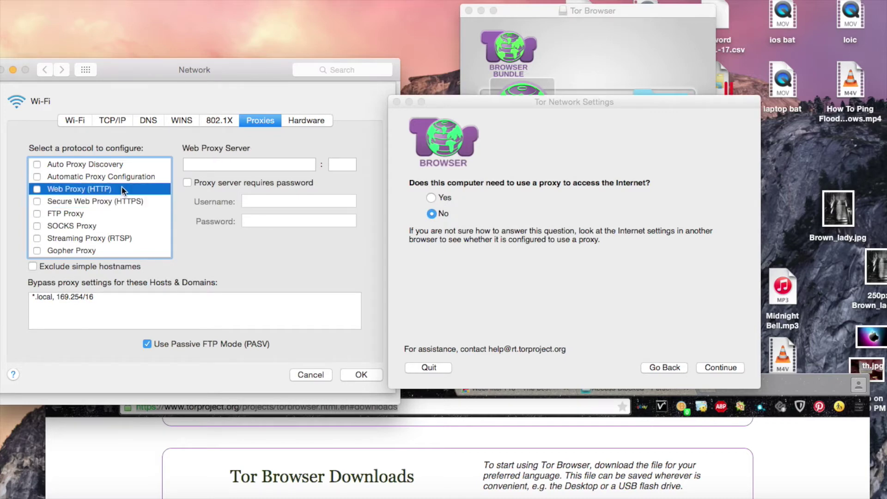
left_click(70, 240)
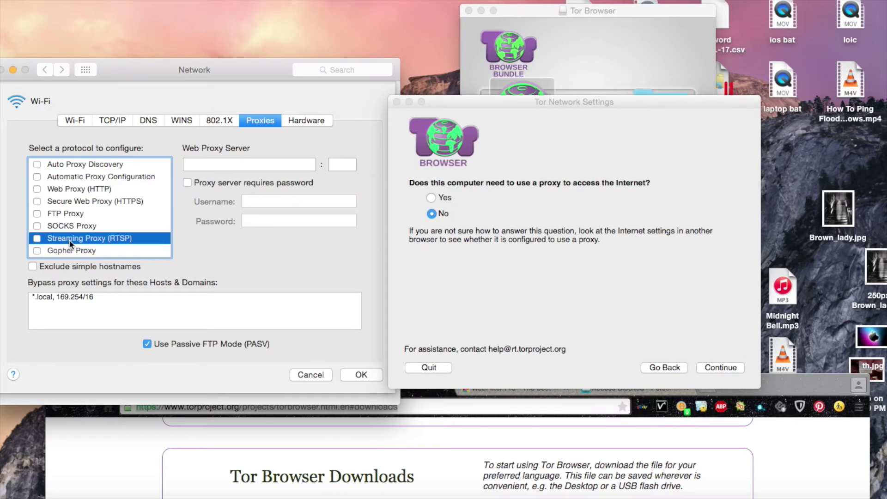
left_click(69, 206)
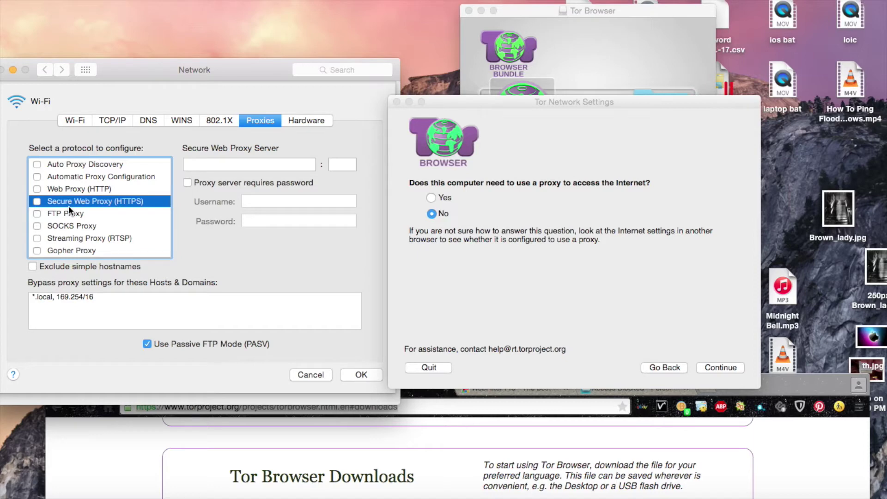
left_click(67, 189)
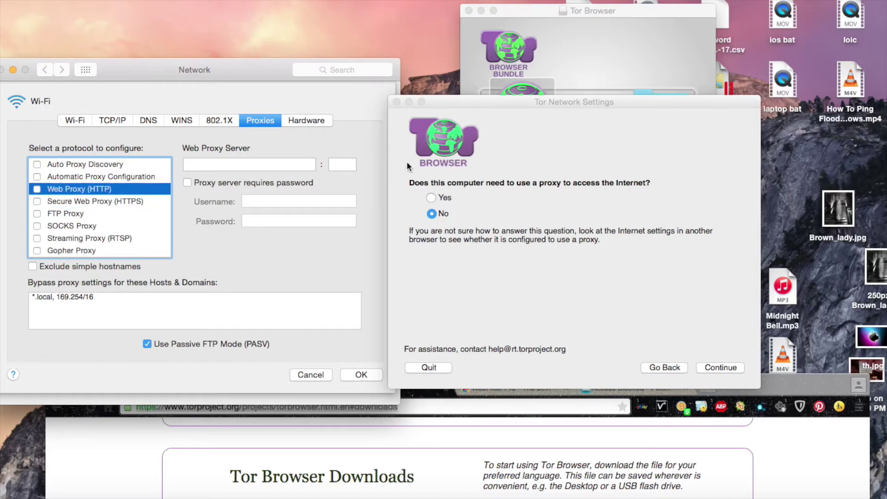
left_click(453, 201)
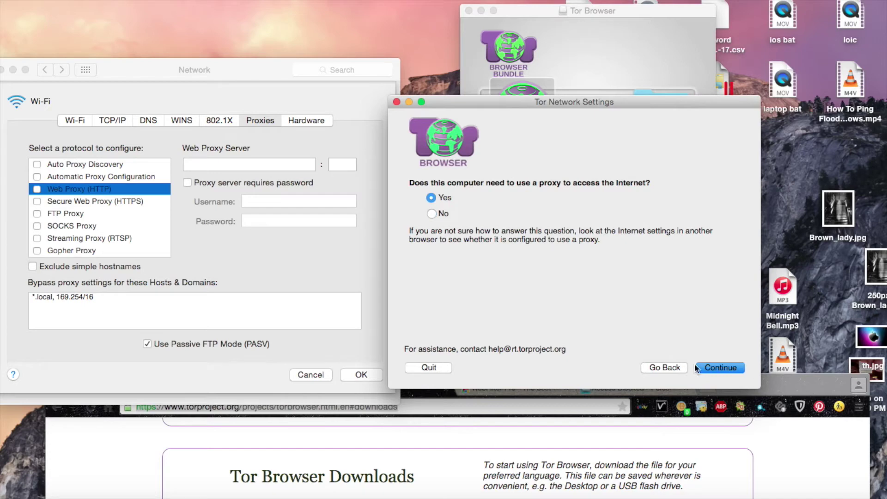
- Go to Tor's proxy settings form and recheck the system Web and Secure Web proxy settings
left_click(710, 368)
left_click(509, 212)
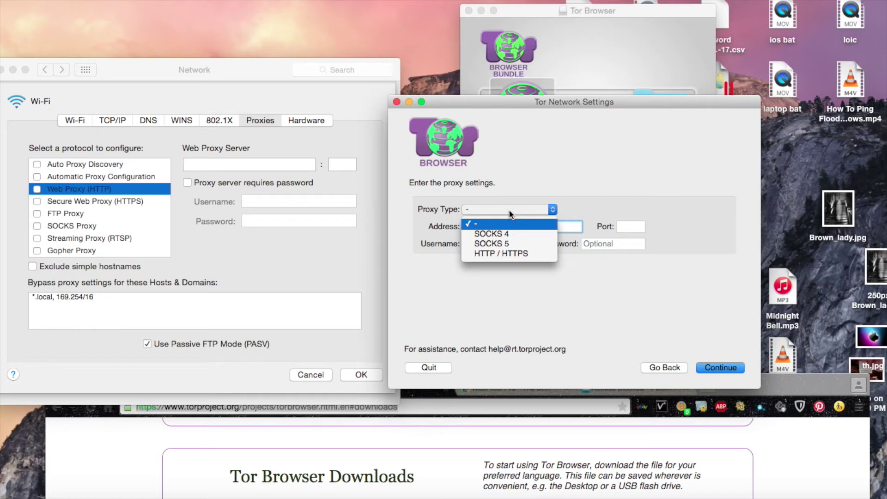
left_click(127, 188)
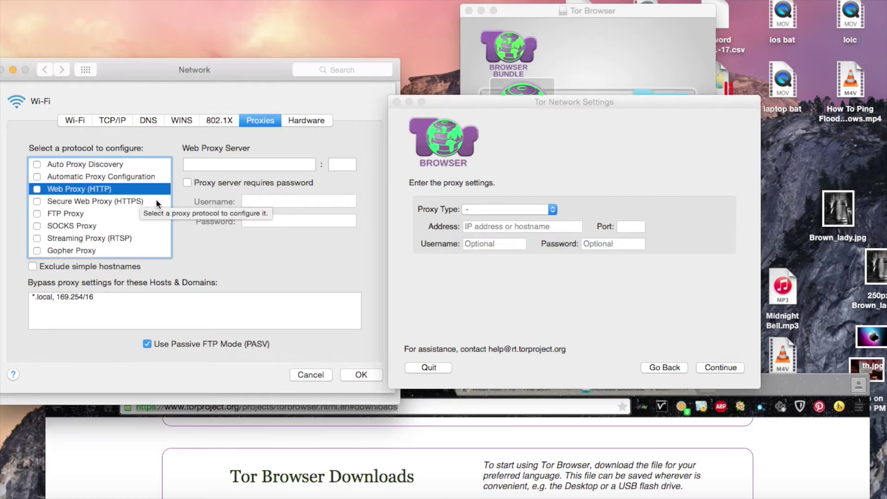
left_click(148, 201)
left_click(128, 187)
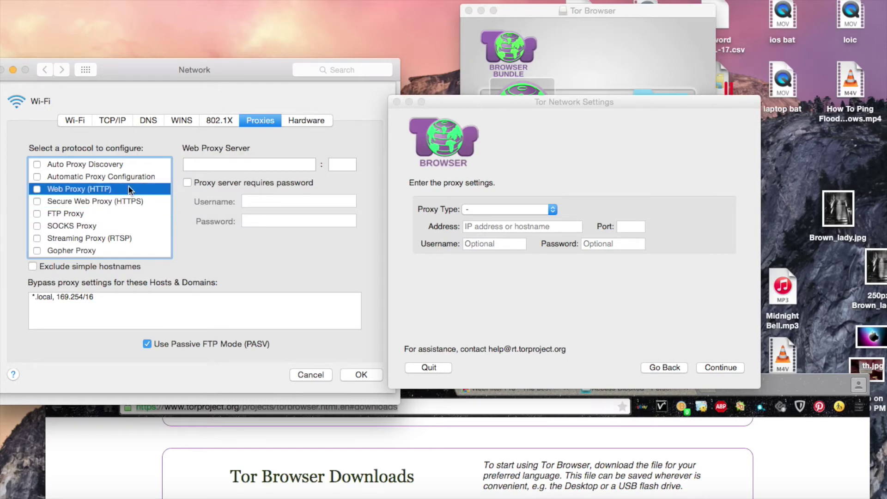
- Set the proxy type to HTTP / HTTPS, then return to the proxy question
left_click(497, 215)
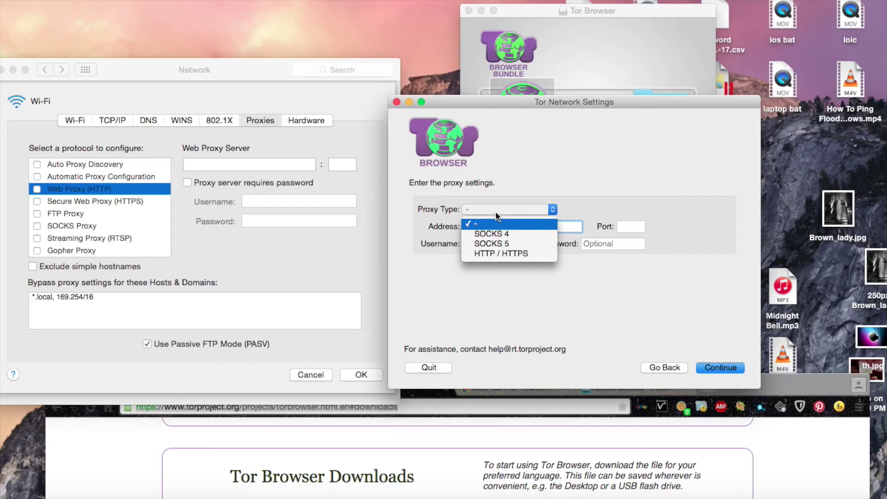
left_click(520, 302)
left_click(523, 209)
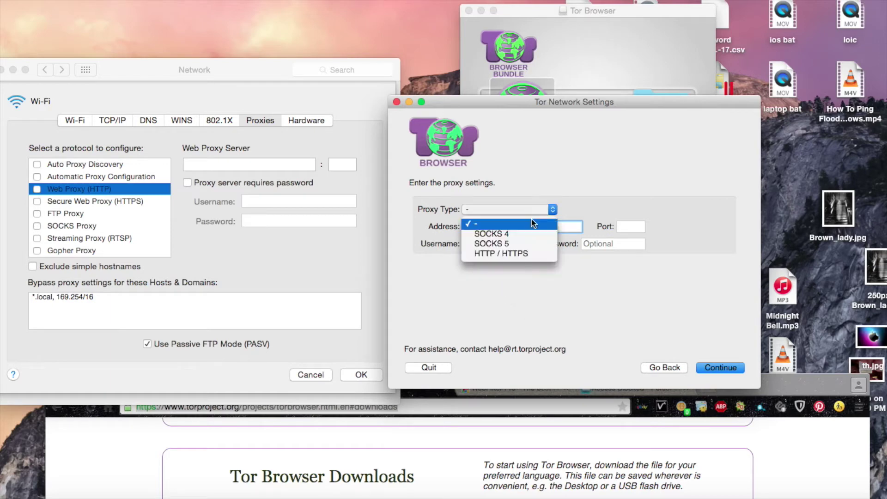
left_click(536, 262)
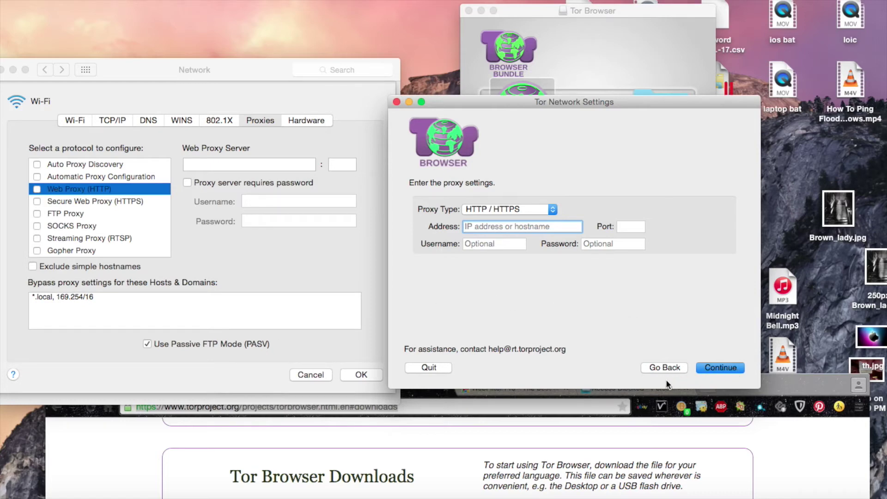
left_click(658, 368)
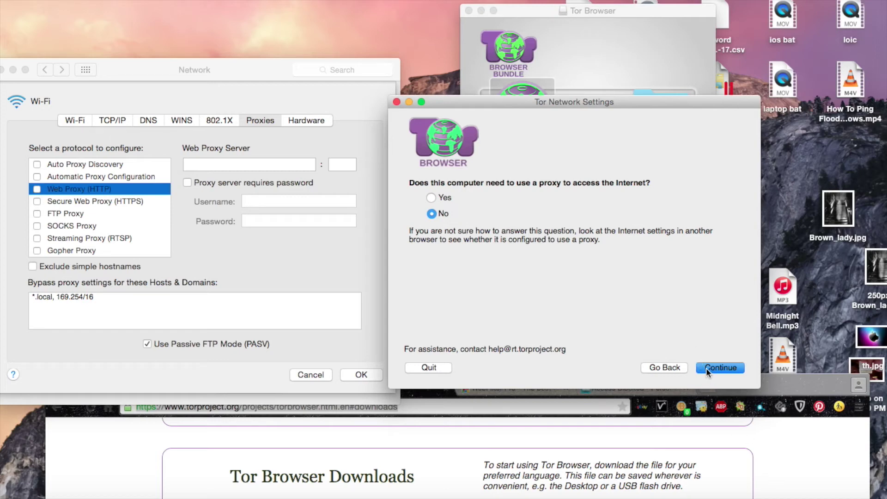
- Keep 'No' for needing a proxy and continue to the ISP censorship question
left_click(706, 368)
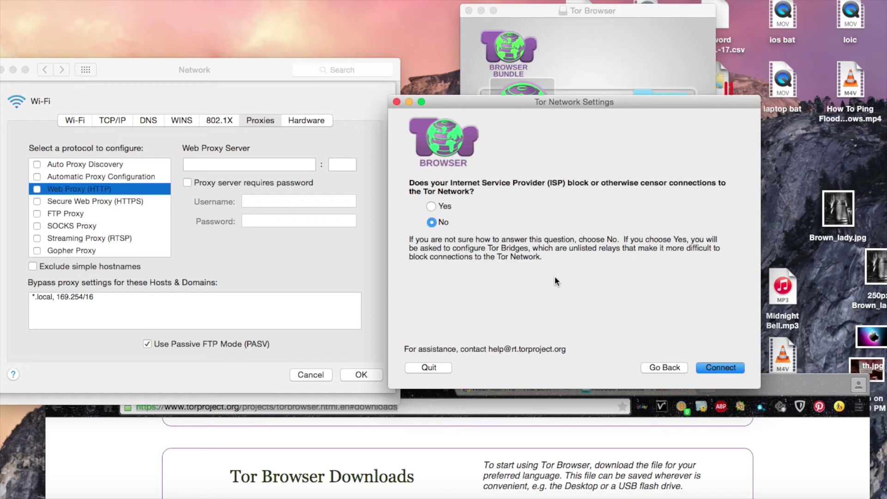
- Answer Yes that the provider censors Tor and continue to the bridge configuration
left_click(431, 208)
left_click(719, 368)
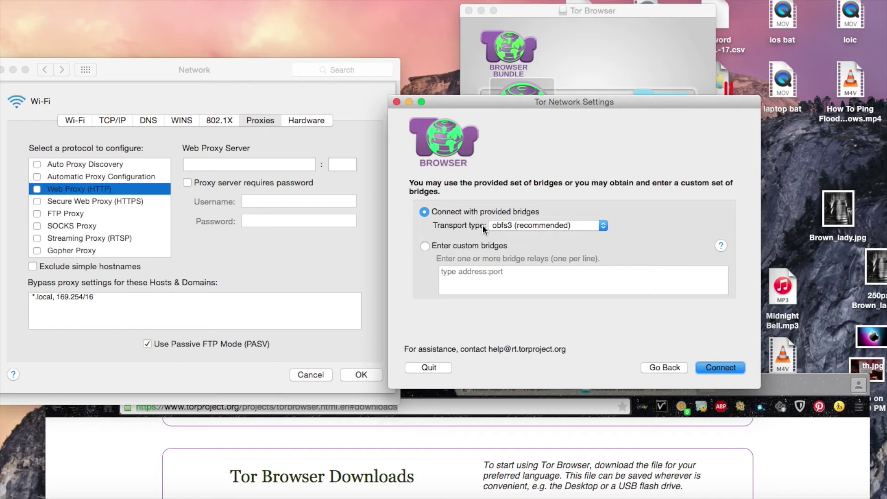
- Leave the transport type at obfs3 (recommended), then select 'Enter custom bridges'
left_click(495, 225)
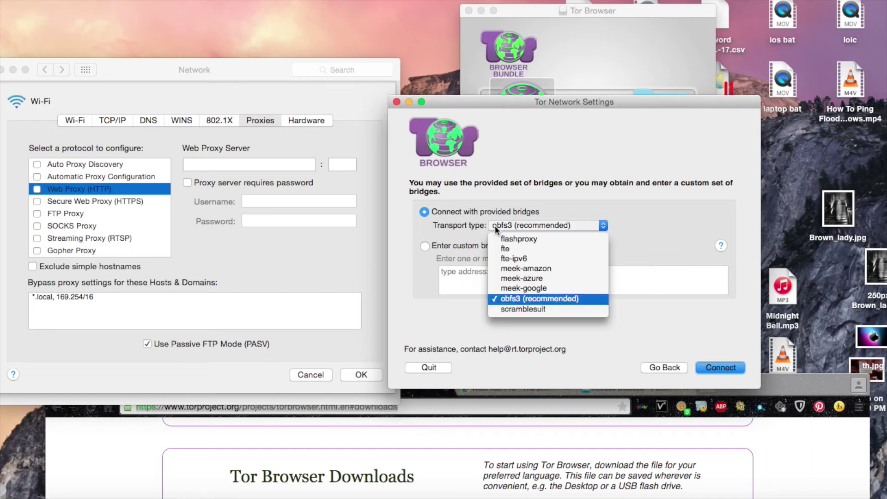
left_click(534, 223)
left_click(535, 226)
left_click(542, 298)
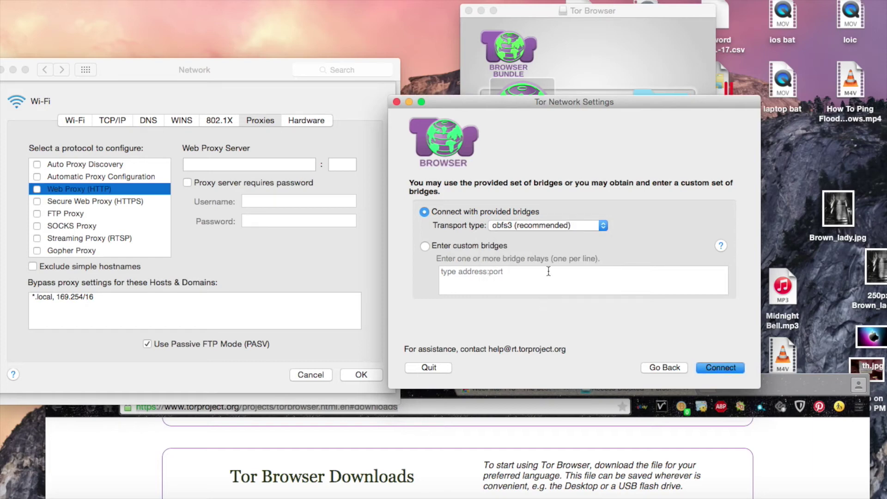
left_click(559, 224)
left_click(560, 224)
left_click(559, 224)
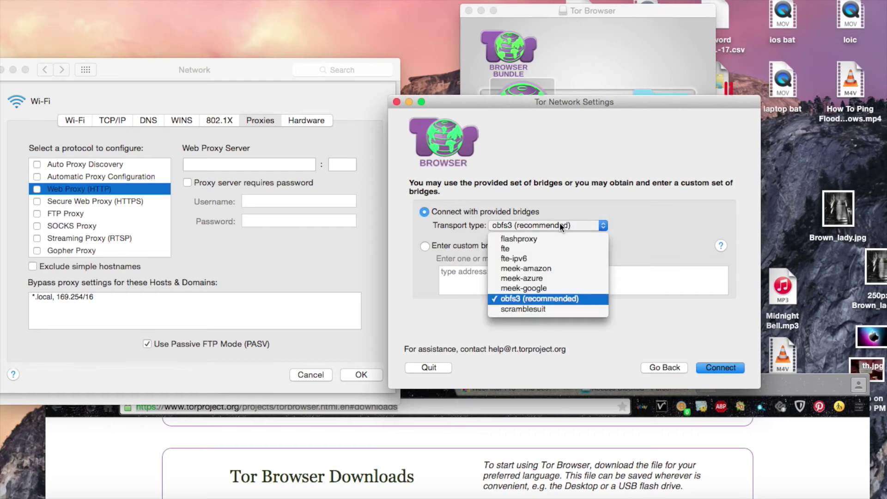
left_click(559, 222)
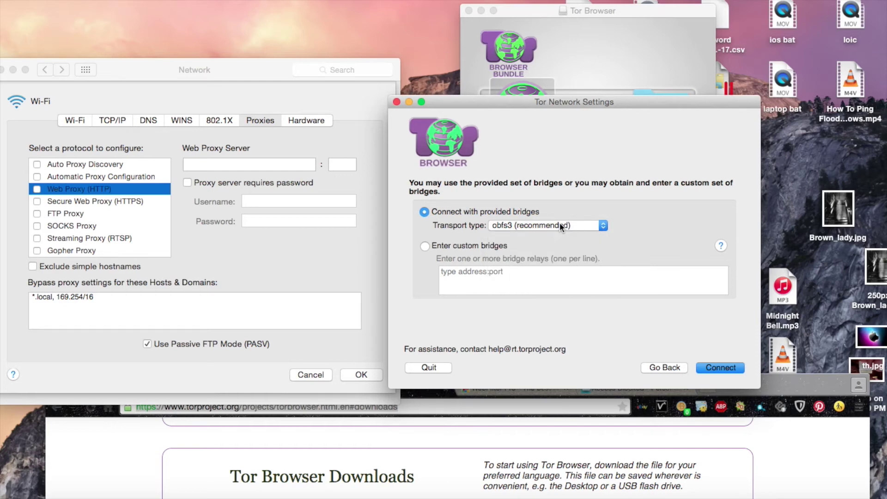
left_click(596, 225)
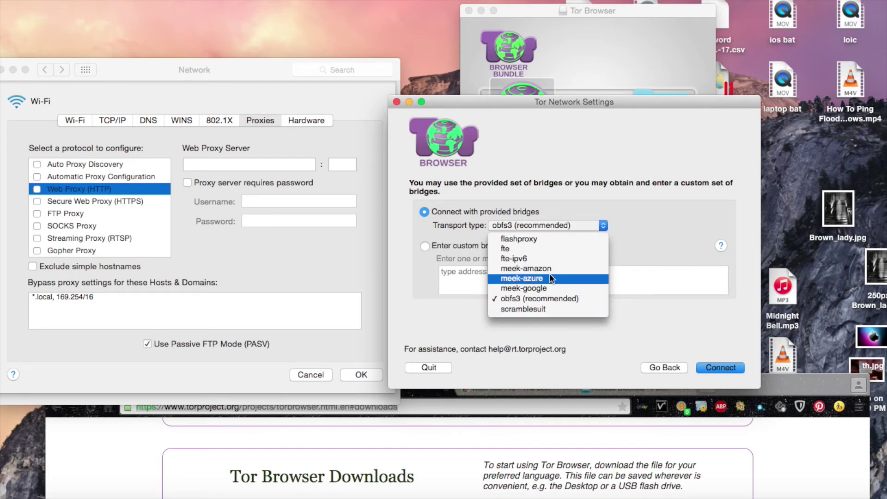
left_click(676, 255)
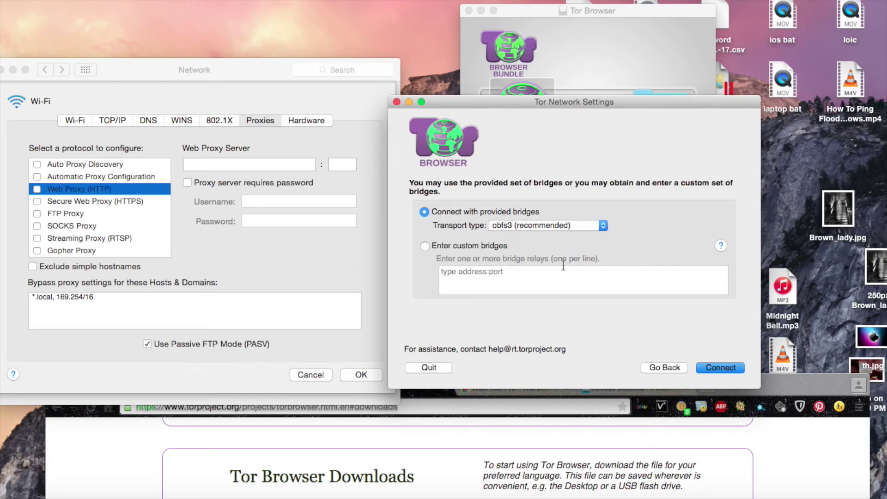
left_click(465, 244)
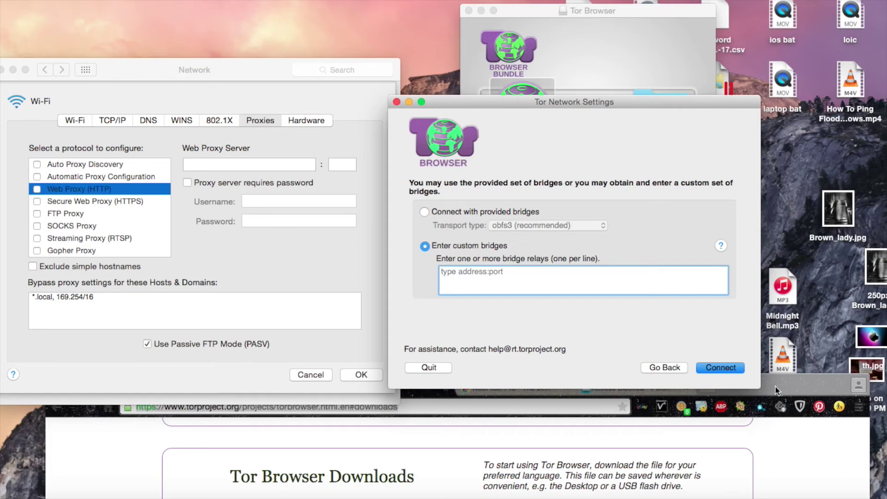
- Park the Tor Network Settings window at the right edge and show Chrome's BridgeDB obfs3 captcha page
left_click_drag(779, 391, 704, 15)
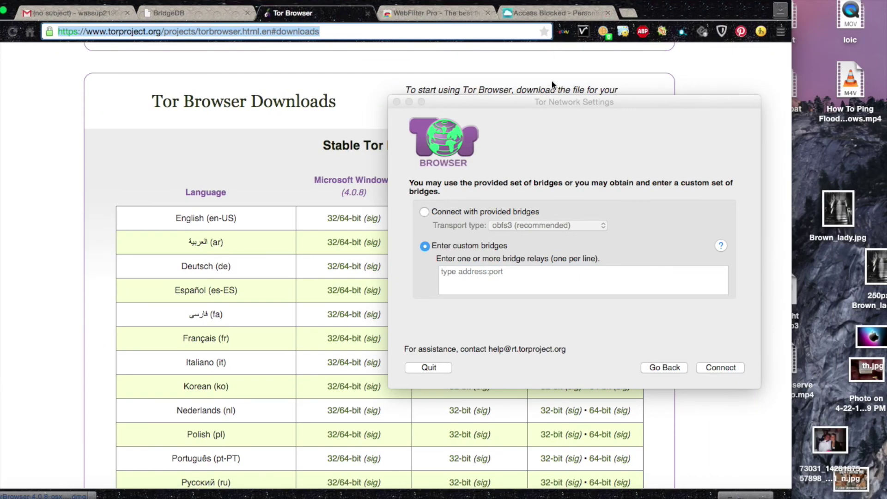
left_click_drag(556, 101, 886, 97)
left_click(666, 91)
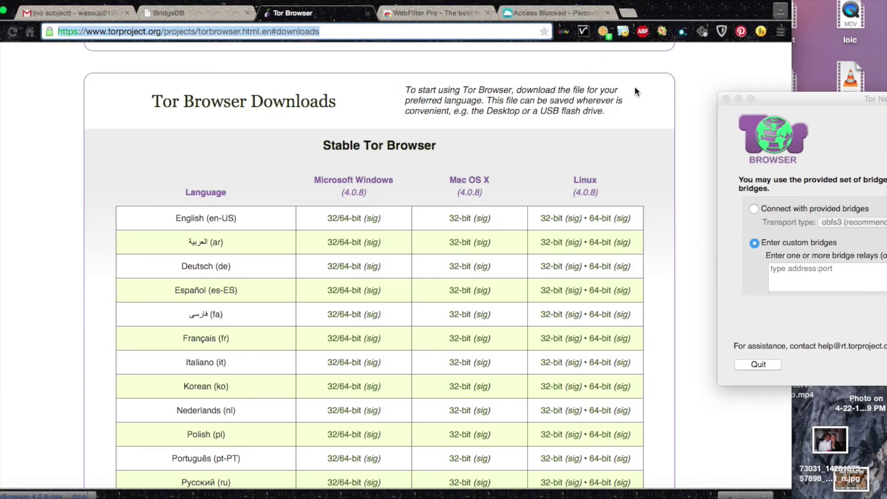
left_click(169, 18)
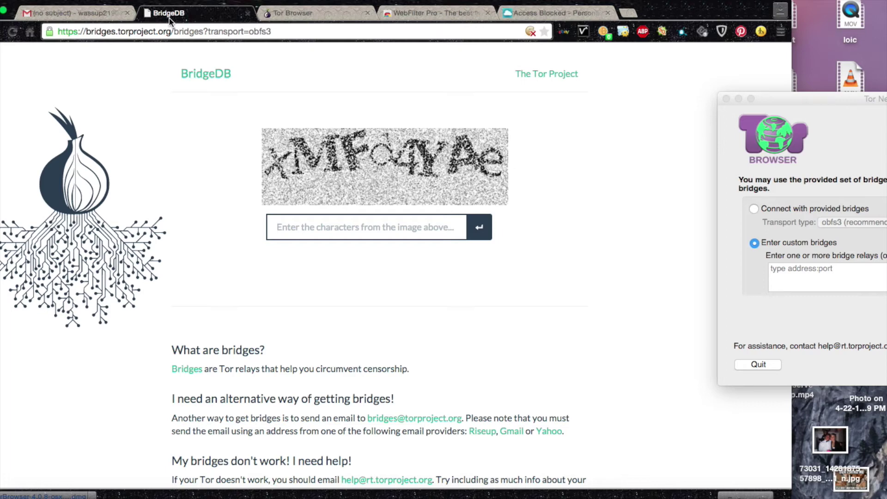
- Switch to the Gmail tab with the sent 'get transport obfs3' request and start a new message
left_click(86, 18)
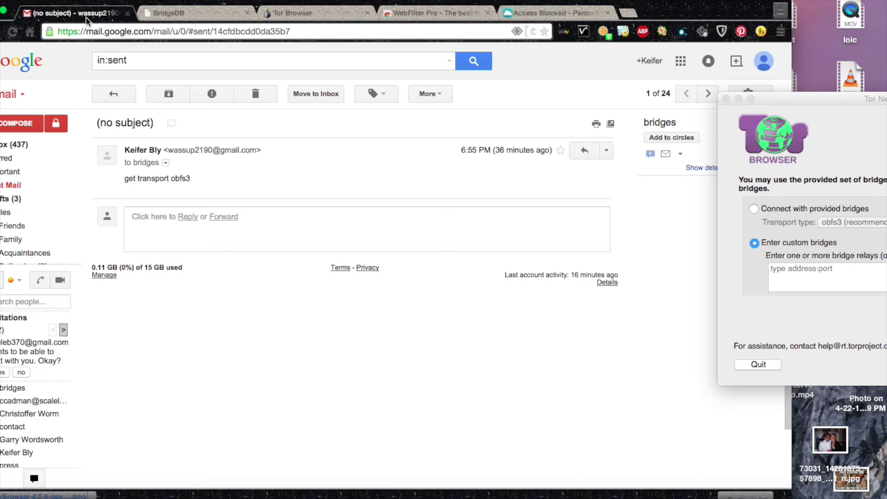
left_click(16, 124)
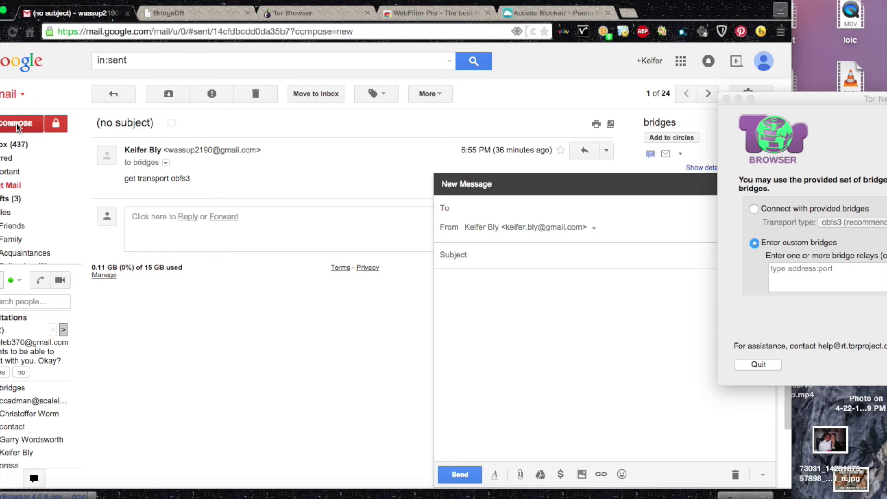
- Address a Gmail draft to the bridges address reading 'get transport obfs3', then centre the Tor setup window
type("bridges")
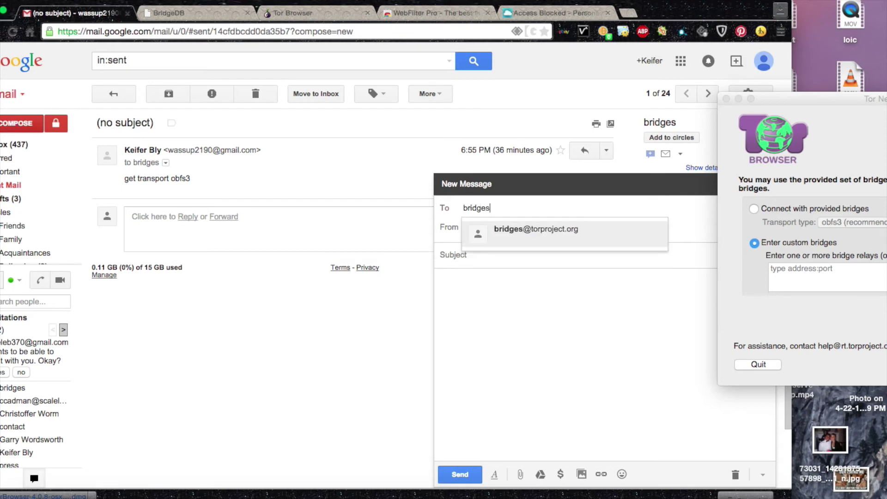
left_click(484, 238)
left_click(482, 278)
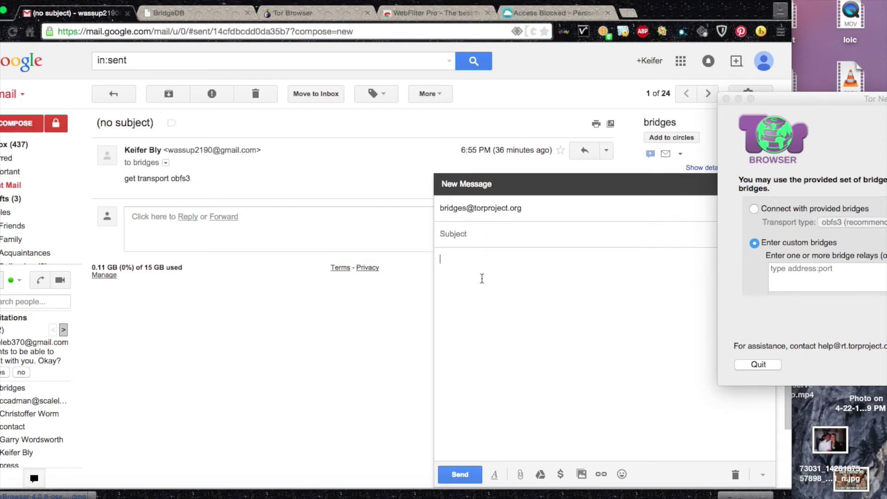
type("get transport")
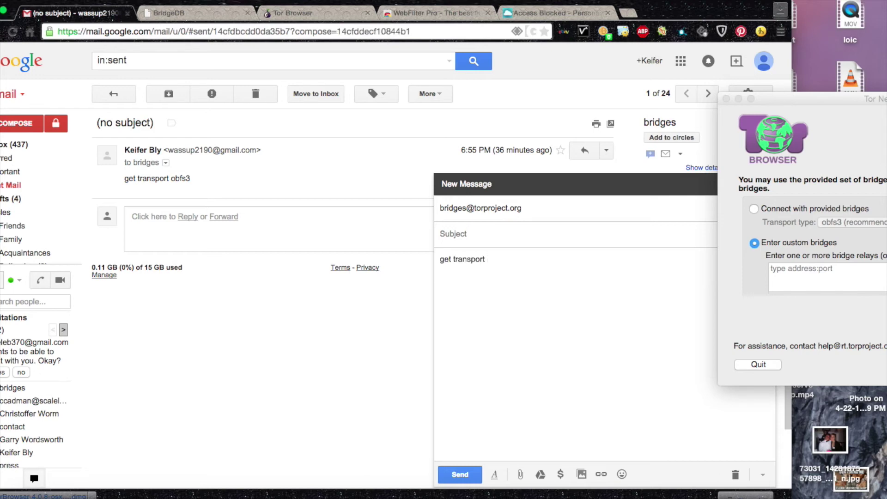
type(" obfs3")
left_click_drag(846, 97, 375, 98)
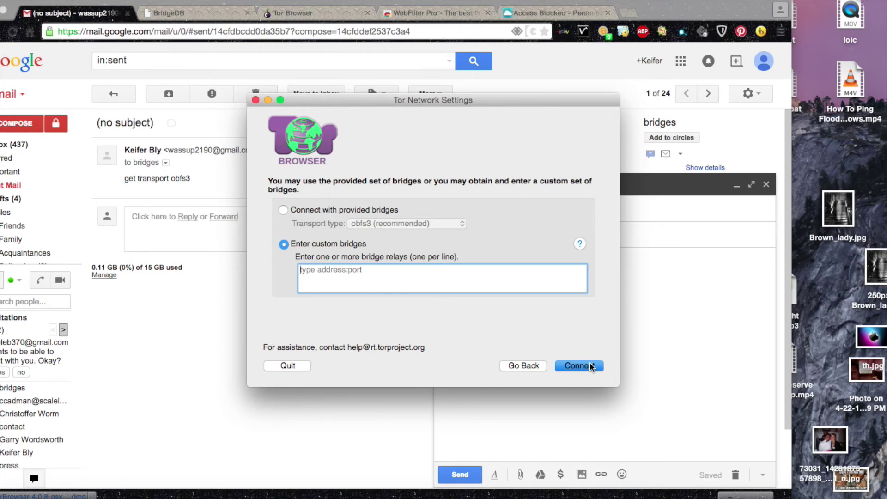
- Answer No to ISP censorship, connect to Tor, then return to Chrome's Access Blocked tab
left_click(527, 369)
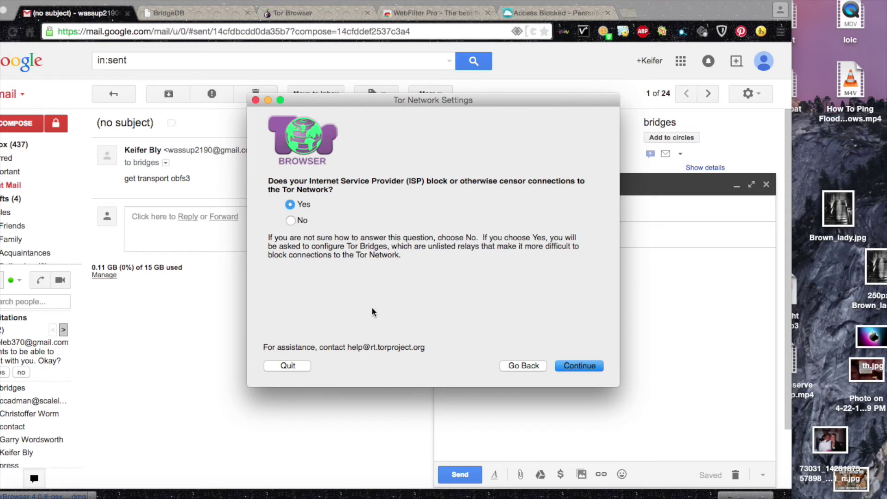
left_click(291, 221)
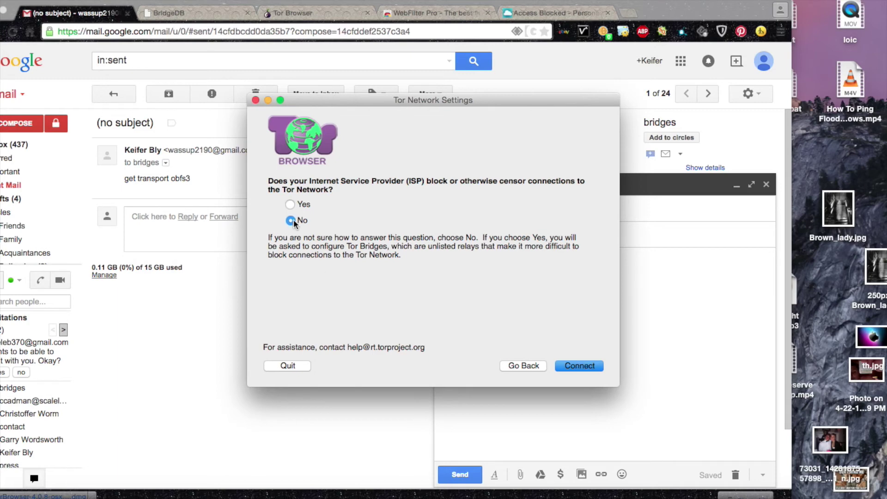
left_click(568, 370)
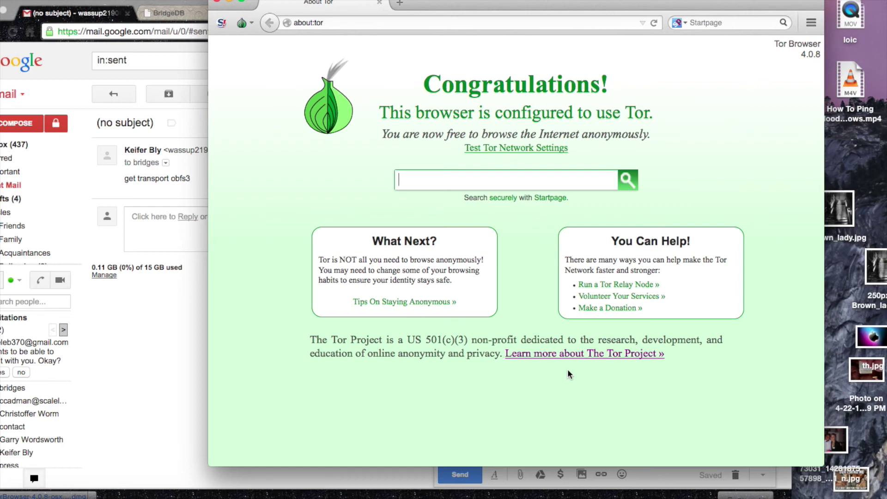
left_click_drag(527, 1, 385, 28)
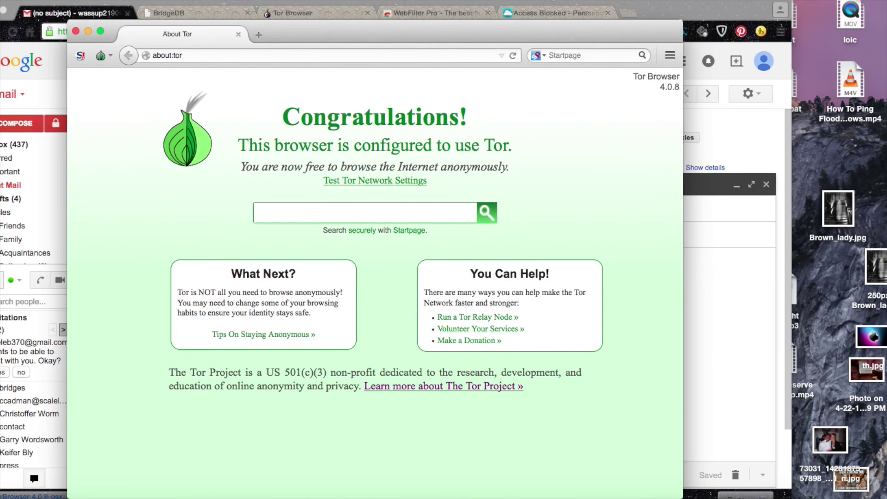
left_click(554, 17)
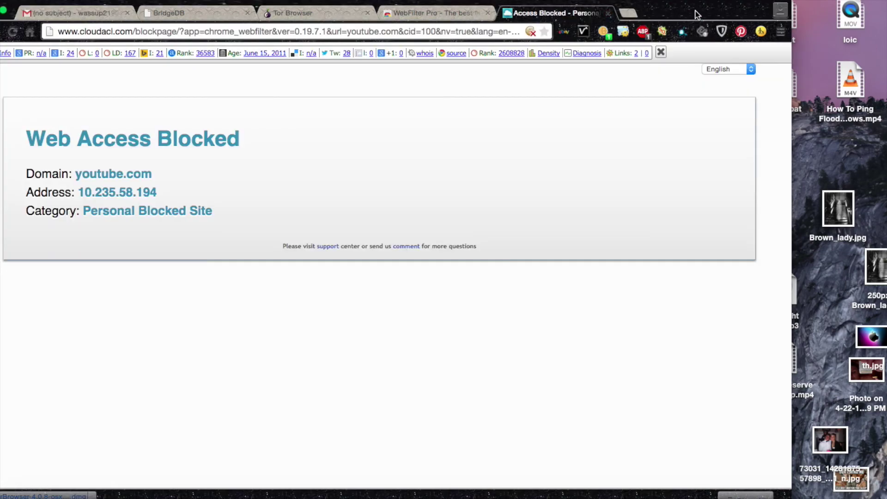
- Arrange the Chrome and Tor Browser windows side by side, with Chrome's blocked page in front
left_click_drag(693, 9, 800, 128)
left_click_drag(556, 26, 880, 1)
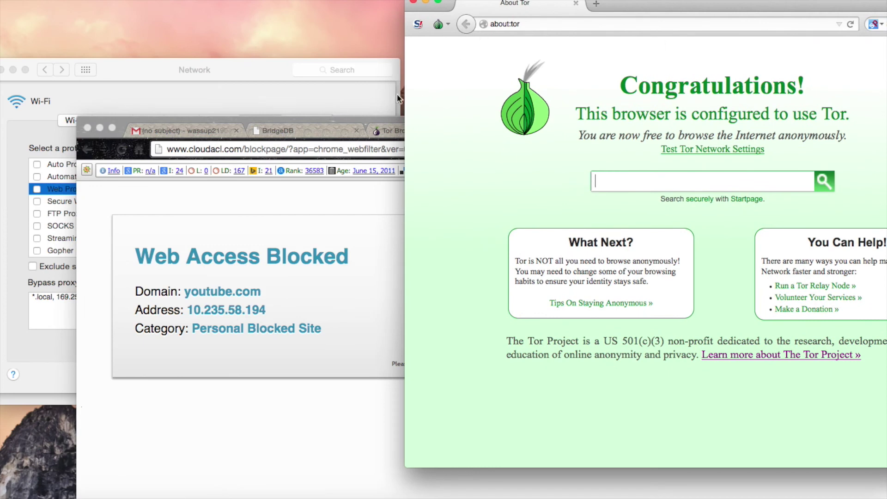
left_click_drag(377, 116, 322, 116)
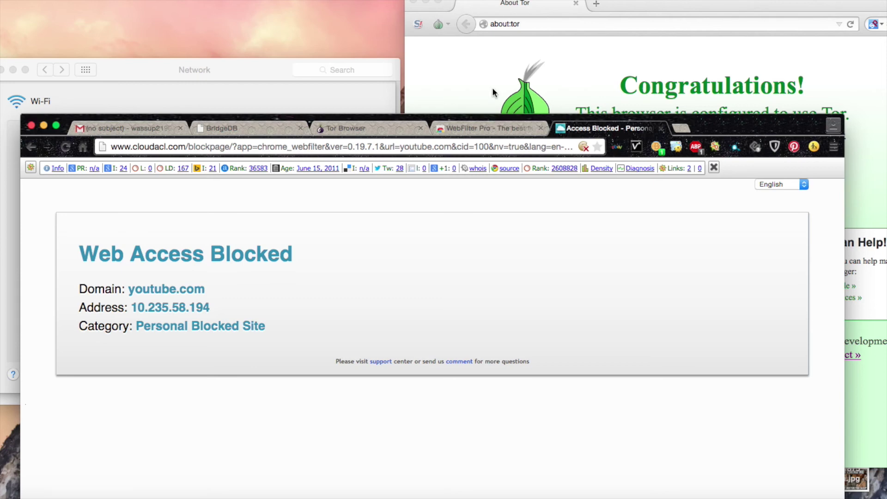
left_click(715, 78)
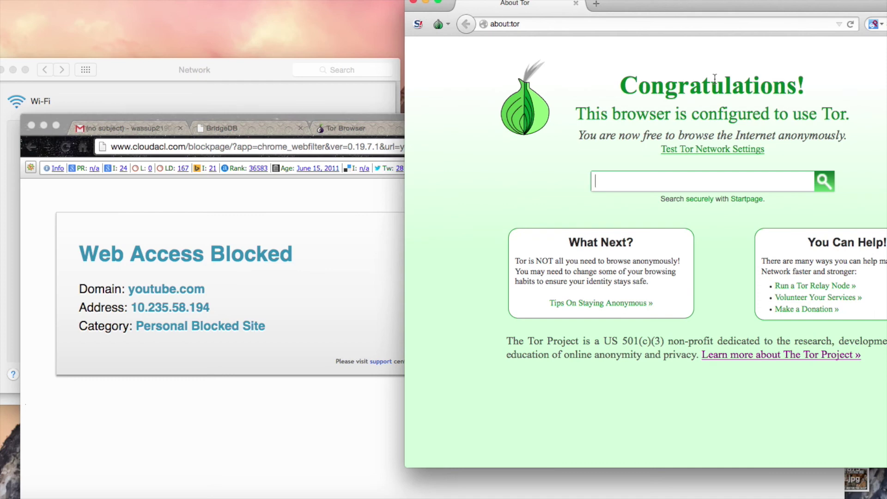
left_click(331, 198)
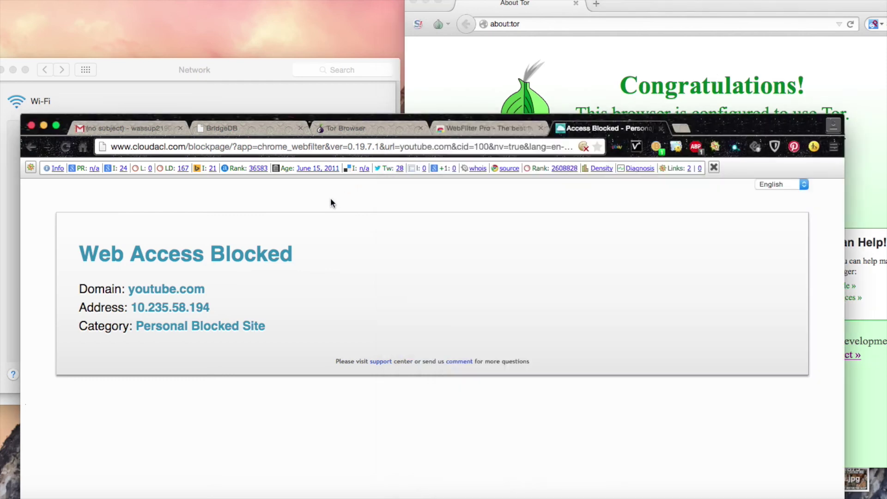
- Load youtube.com, then facebook.com in Chrome, both blocked, and bring Tor Browser forward
left_click(334, 147)
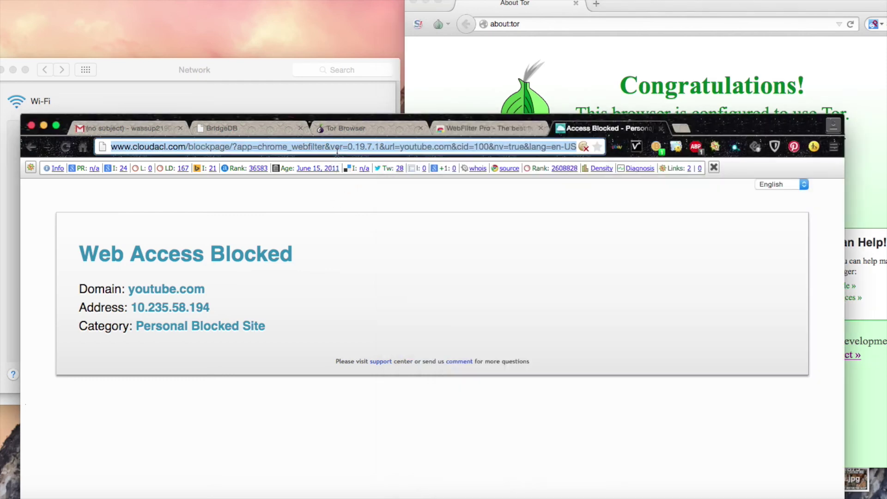
type("youtube.com")
key("Return")
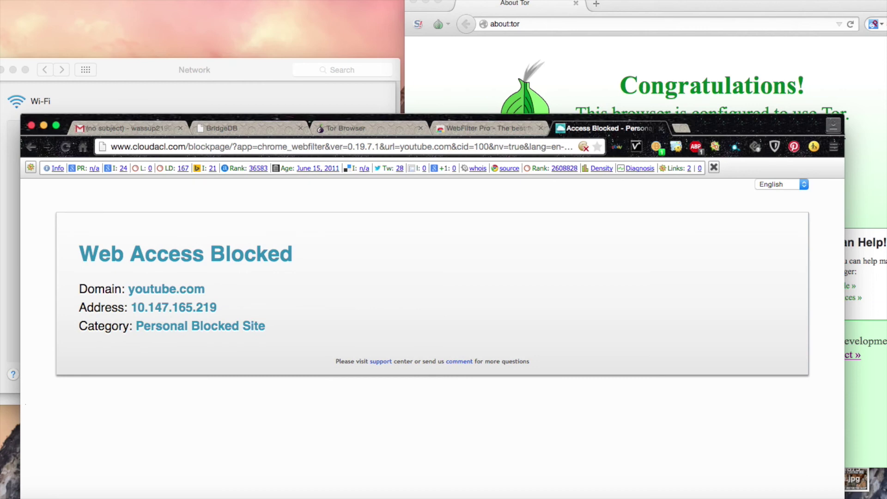
left_click(390, 146)
type("facebook.com")
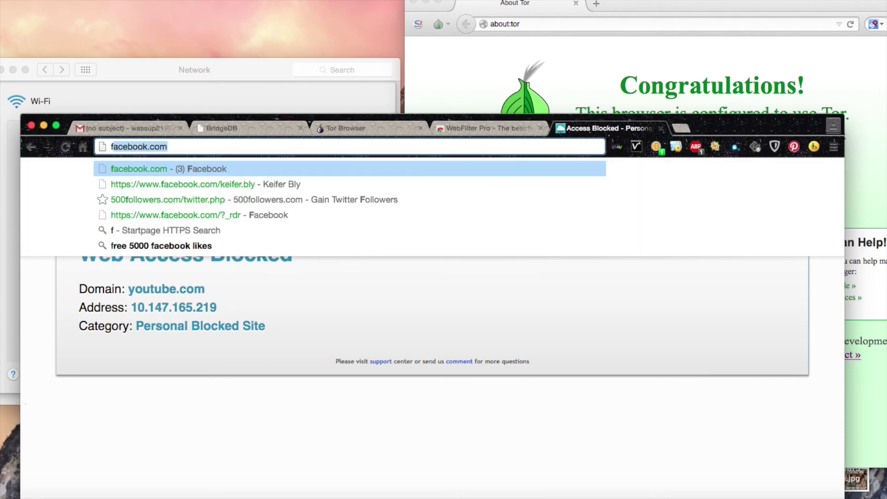
key("Return")
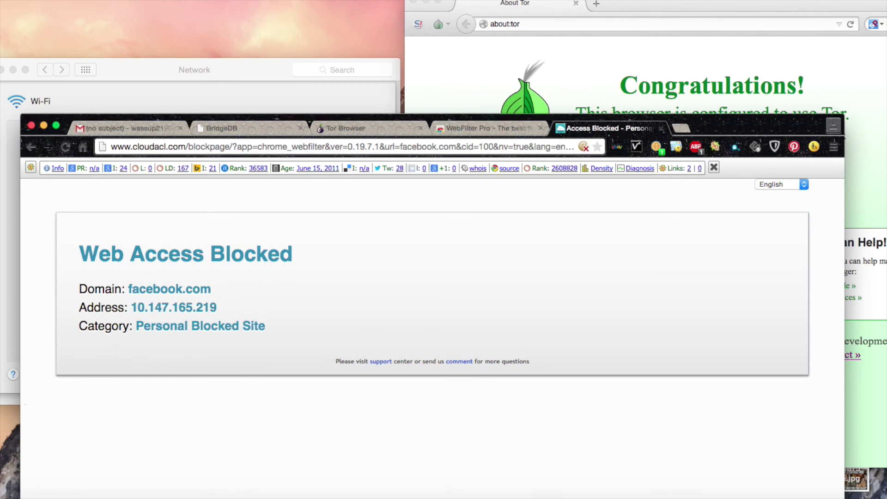
left_click_drag(606, 3, 501, 12)
- Load youtube.com in Tor Browser, move its window right, and bring Chrome back in front
left_click(546, 20)
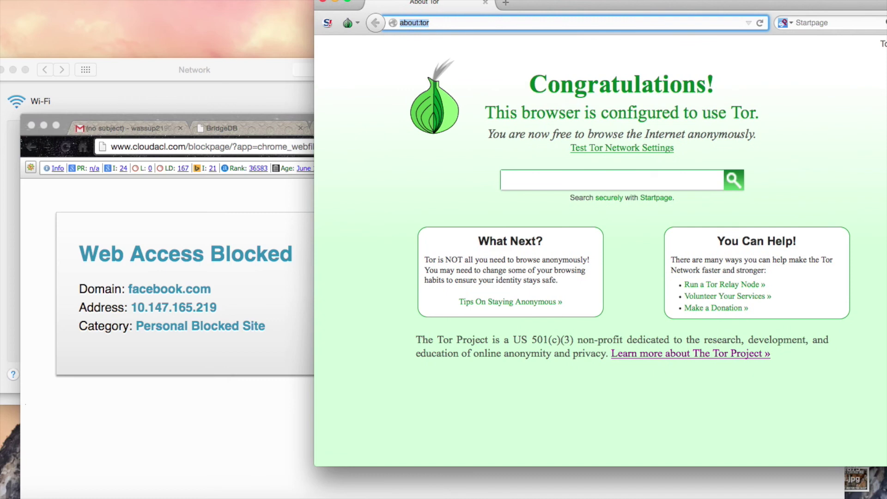
type("youtube.com")
key("Return")
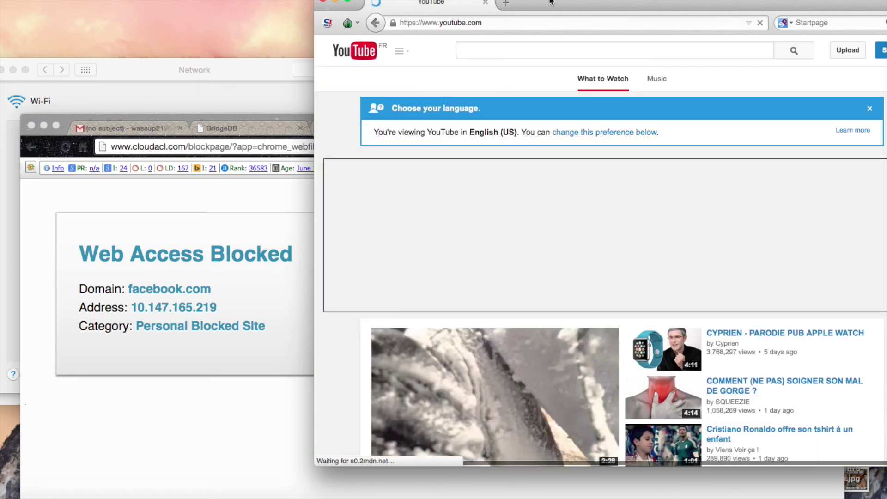
left_click_drag(550, 2, 681, 3)
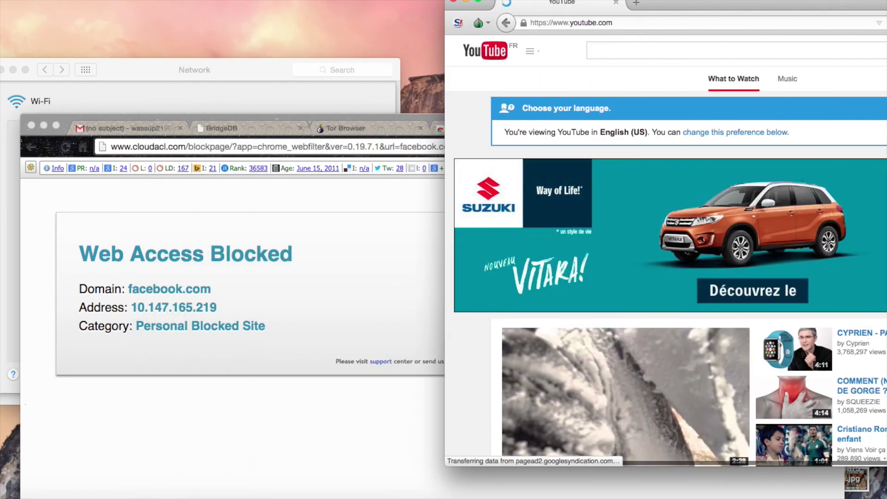
left_click(308, 146)
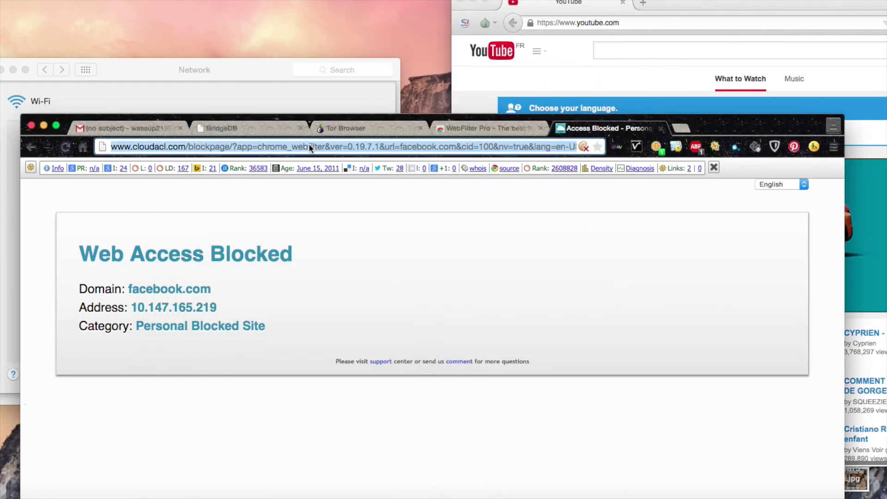
- Retry youtube.com in Chrome, then shift Tor's YouTube window to the left
type("youtube.com")
key("Return")
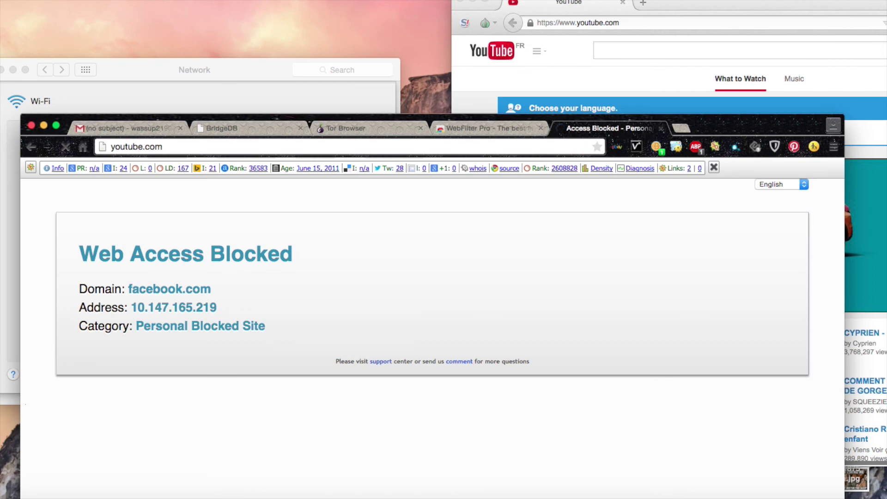
left_click(693, 6)
left_click_drag(693, 6, 340, 6)
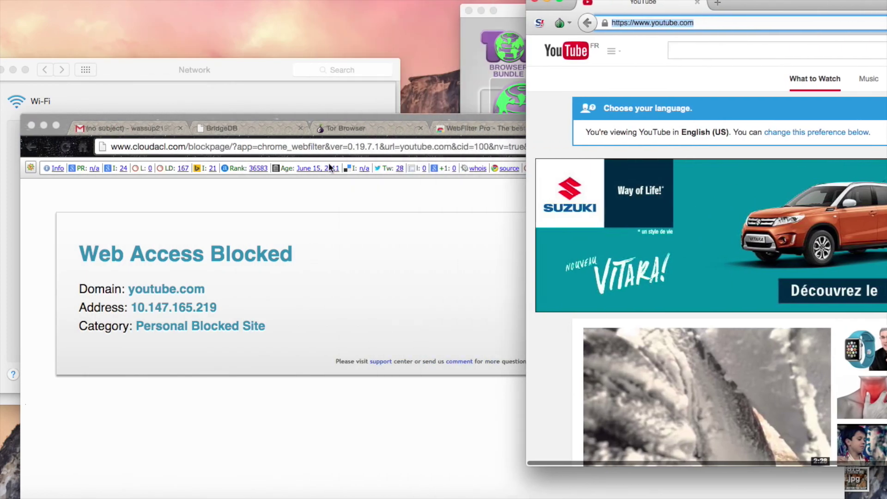
- Retry facebook.com in Chrome, still blocked, then switch back to Tor Browser
left_click(342, 147)
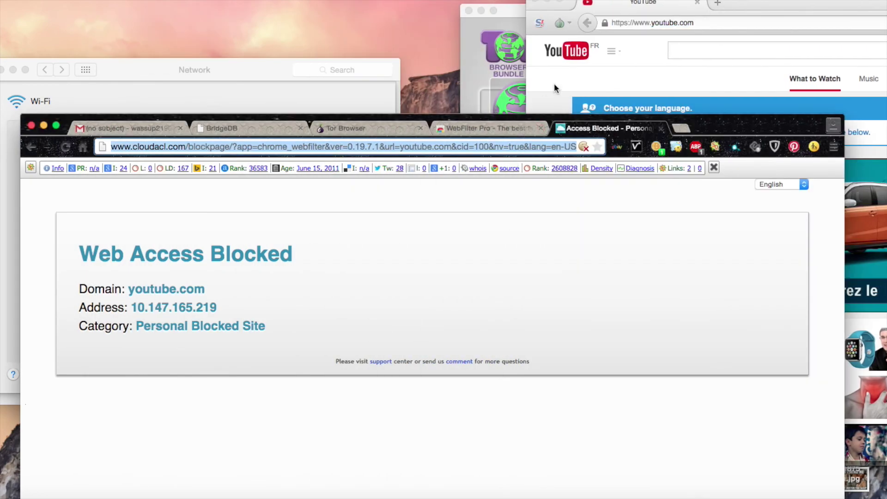
type("facebook.com")
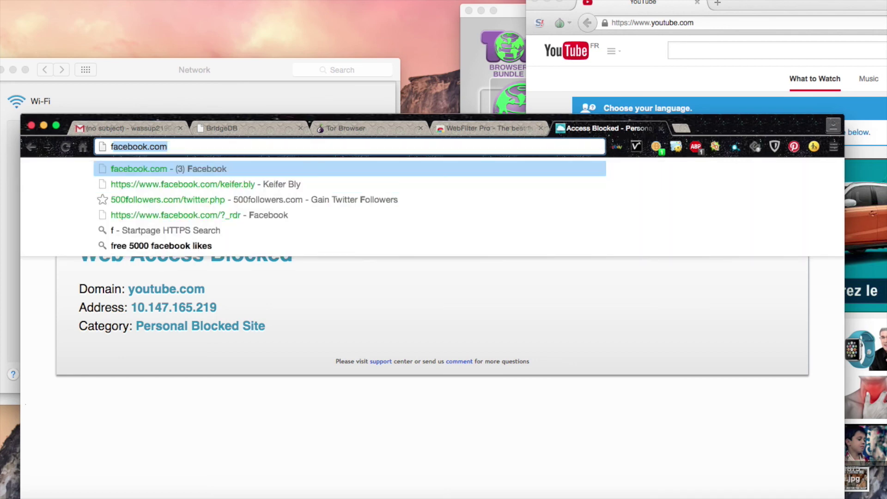
key("Return")
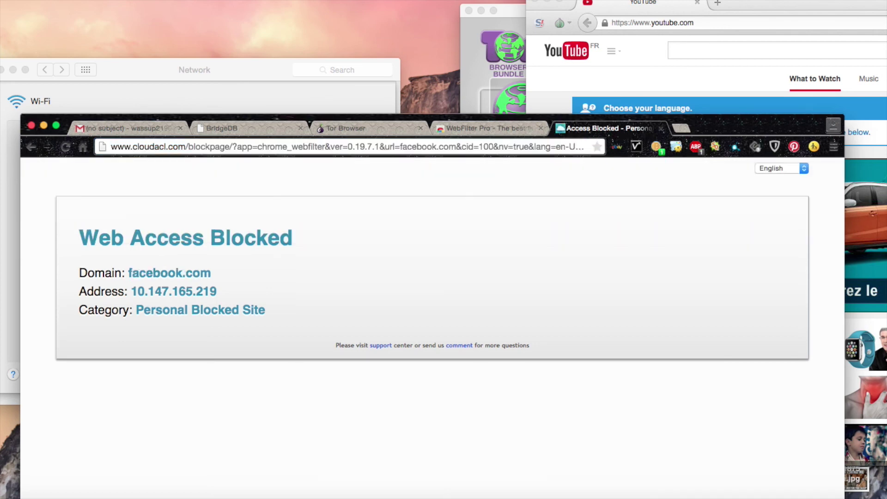
key("super+Tab")
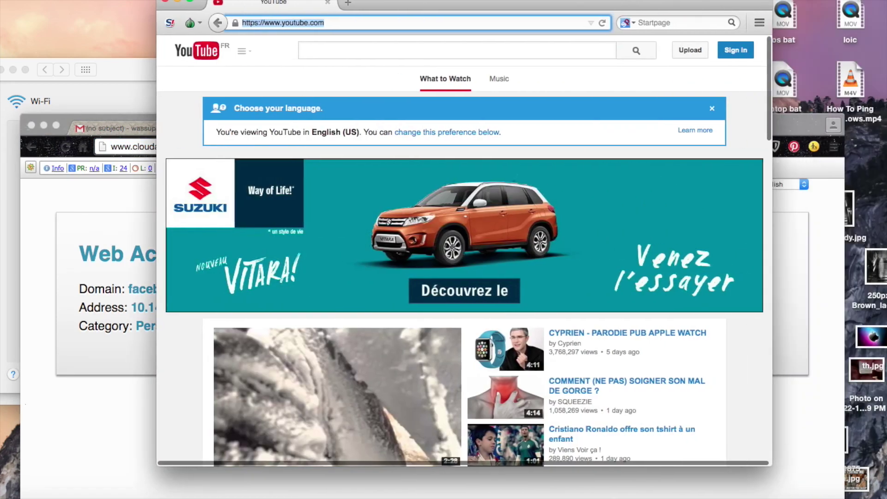
- Load facebook.com's sign-up page in Tor Browser, then go back twice to about:tor
type("fa")
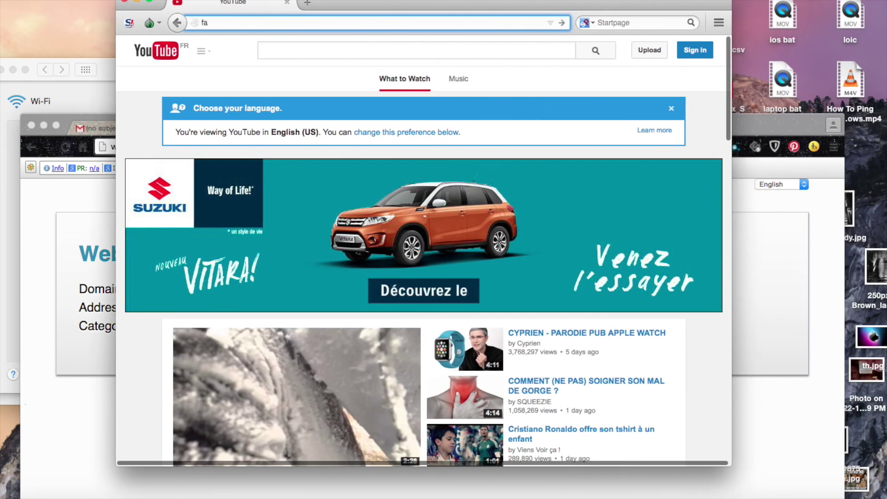
type("cebook.com")
key("Return")
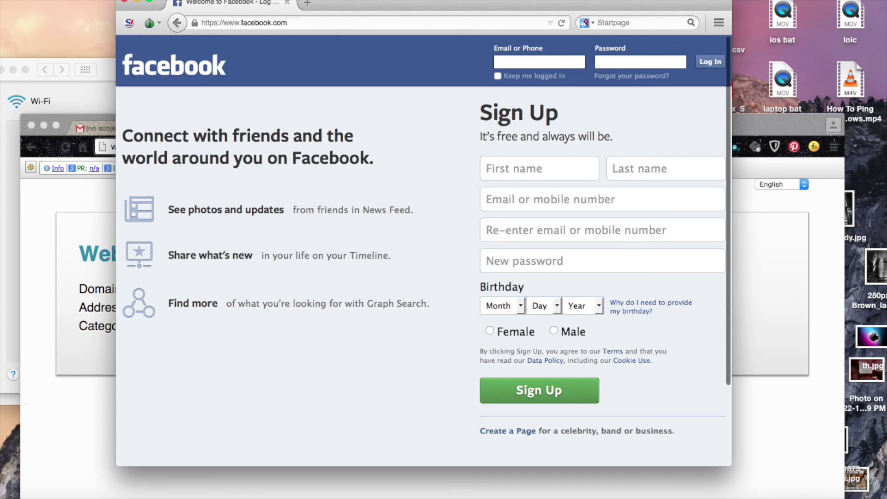
left_click(177, 21)
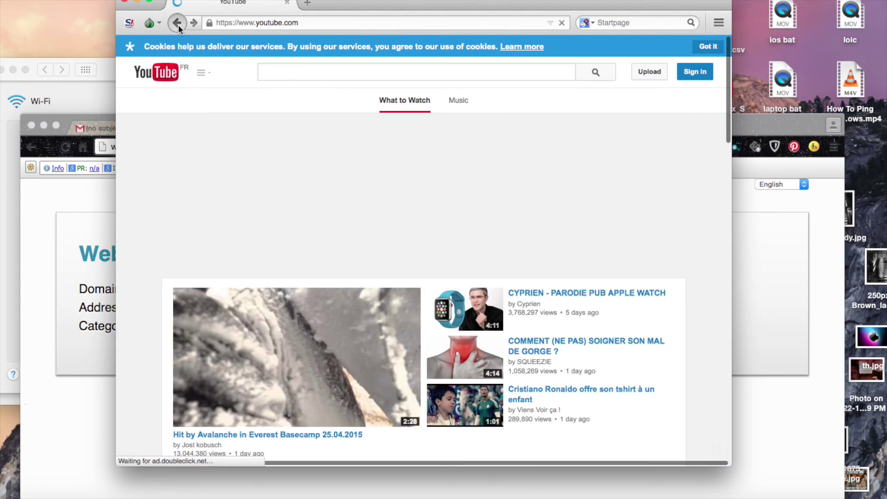
left_click(178, 22)
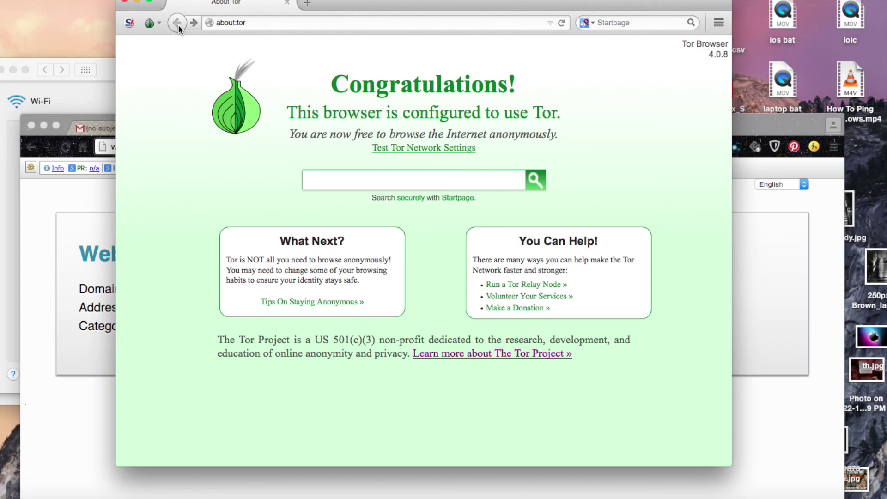
- Load ip-address.org in Tor Browser
key("super+l")
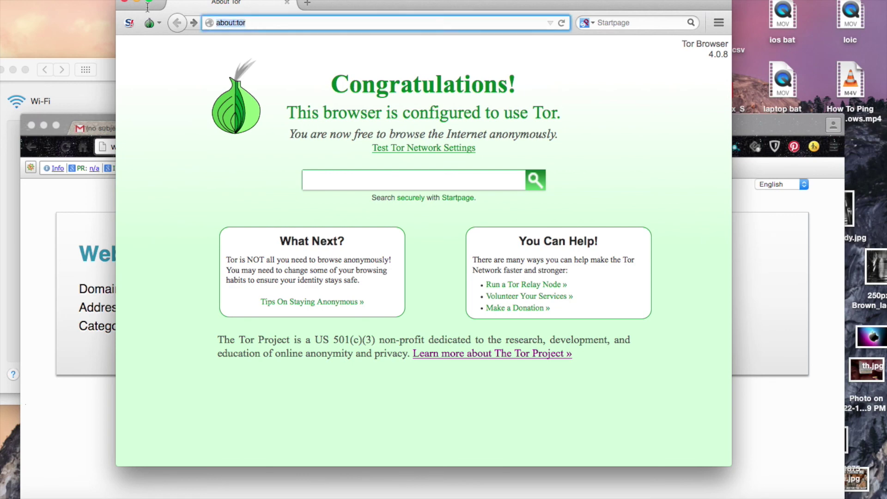
type("ip-address.org")
key("Return")
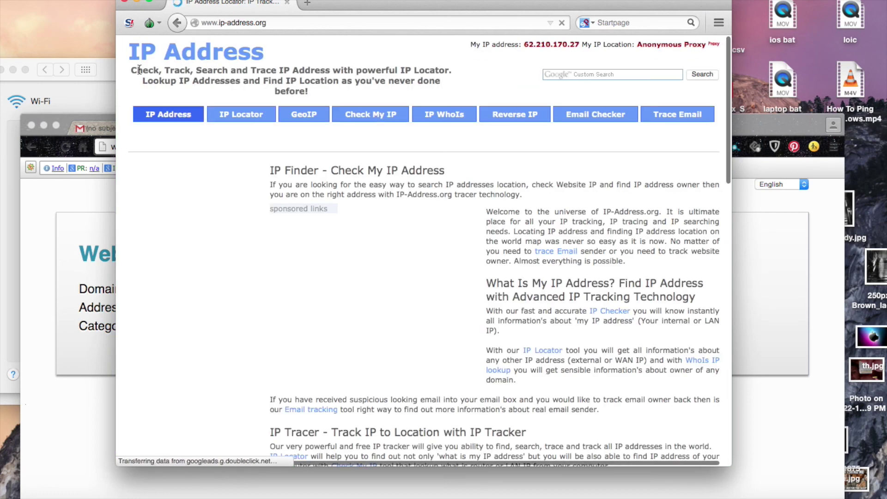
- Scroll through the IP details showing 62.210.170.27 as an Anonymous Proxy, selecting SAS in the ISP row
left_click_drag(592, 343, 269, 145)
scroll(588, 465, "down", 5)
scroll(588, 465, "up", 10)
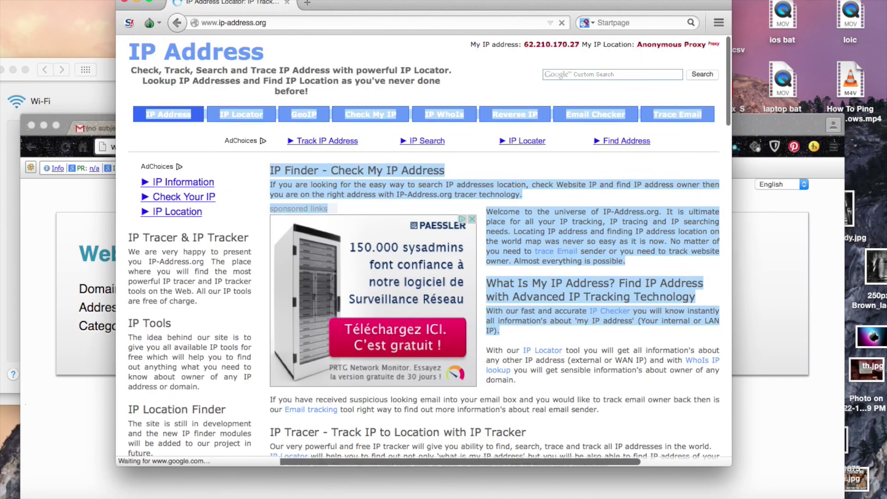
scroll(588, 465, "down", 15)
scroll(515, 194, "down", 6)
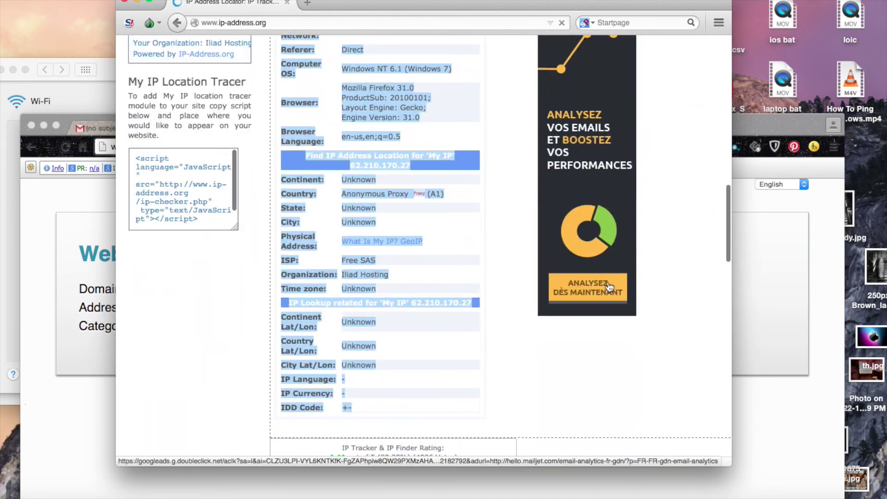
double_click(453, 265)
scroll(471, 265, "up", 5)
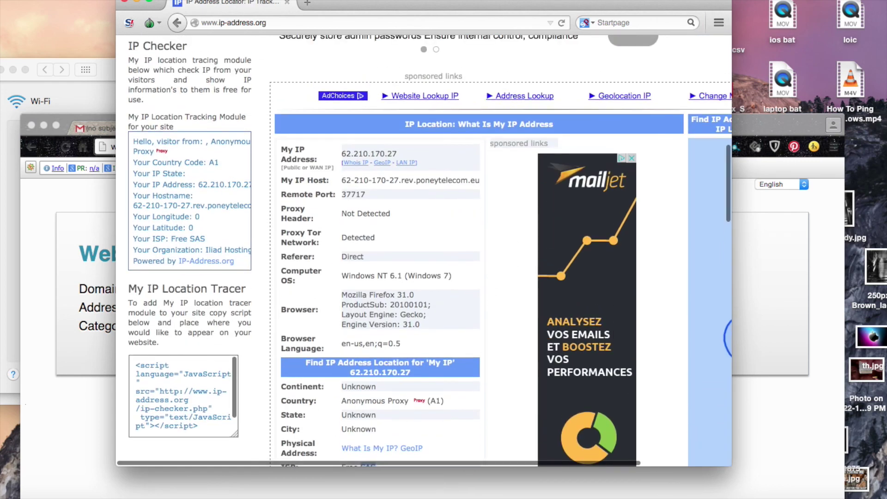
scroll(430, 250, "down", 2)
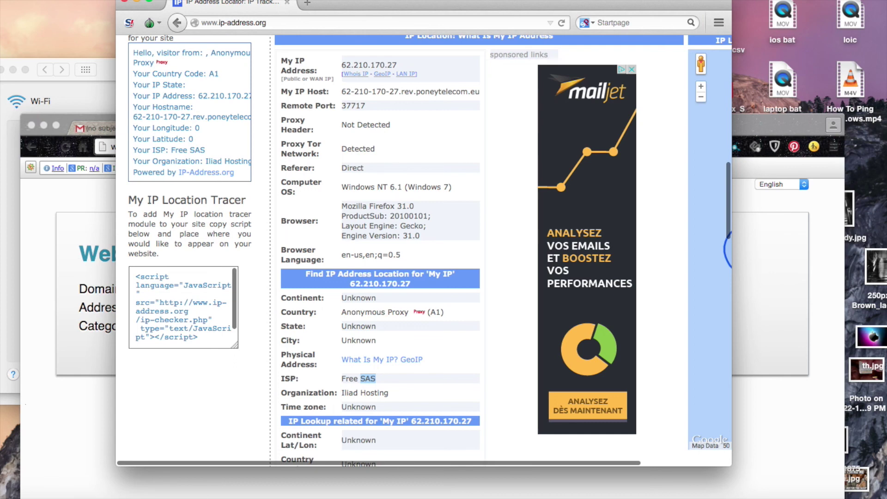
- Go back from ip-address.org to the about:tor Congratulations page
left_click(182, 21)
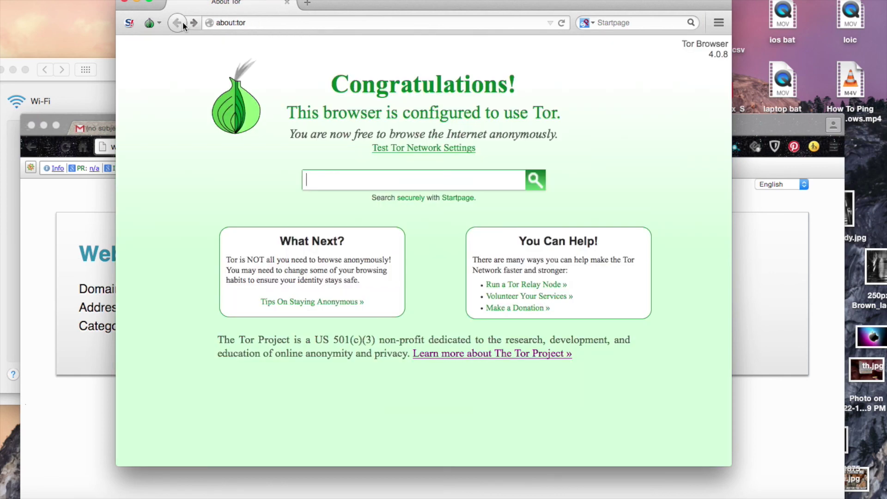